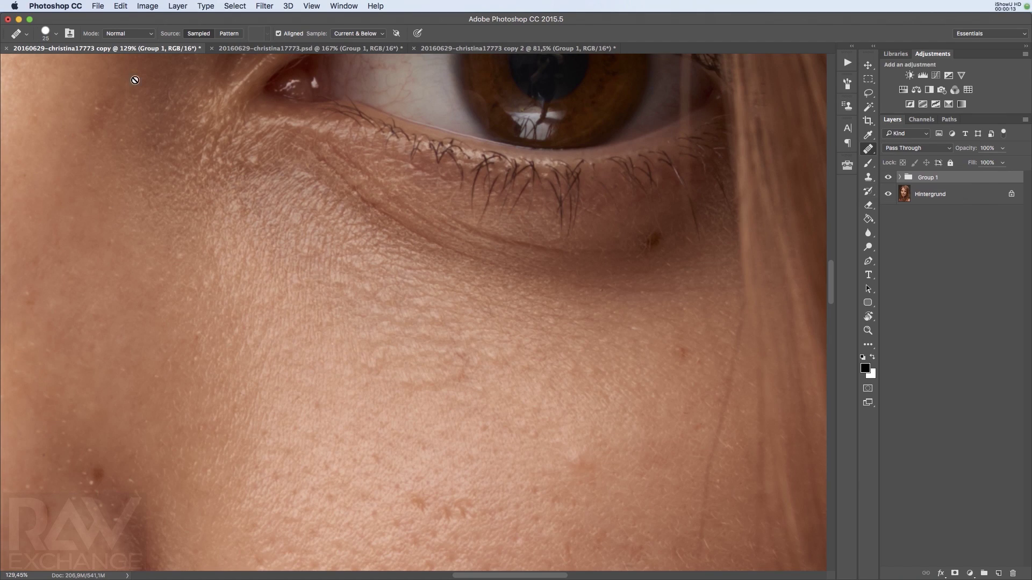
- In Tool preferences, turn the legacy healing algorithm off and back on
left_click(81, 7)
mouse_move(82, 41)
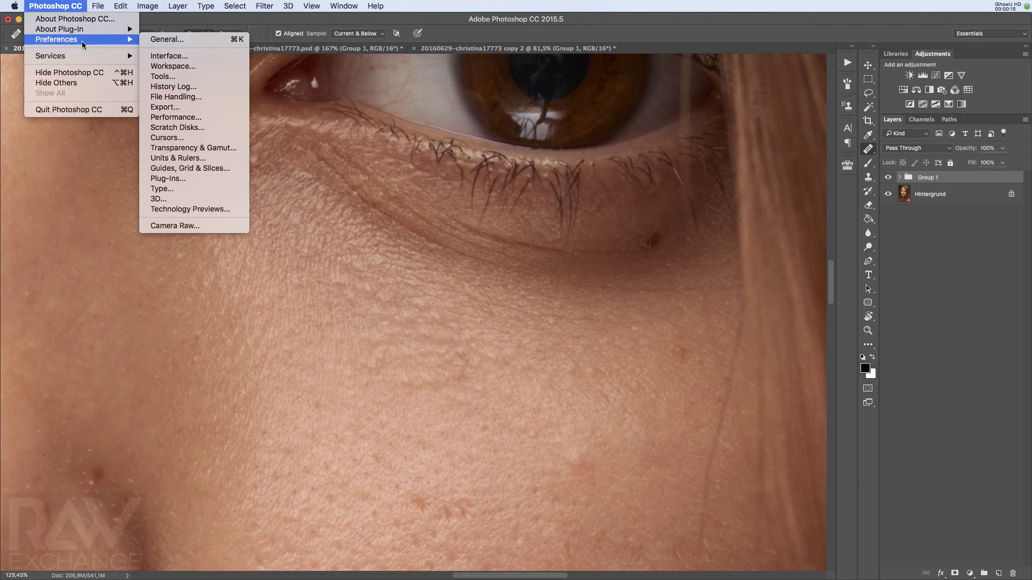
left_click(163, 77)
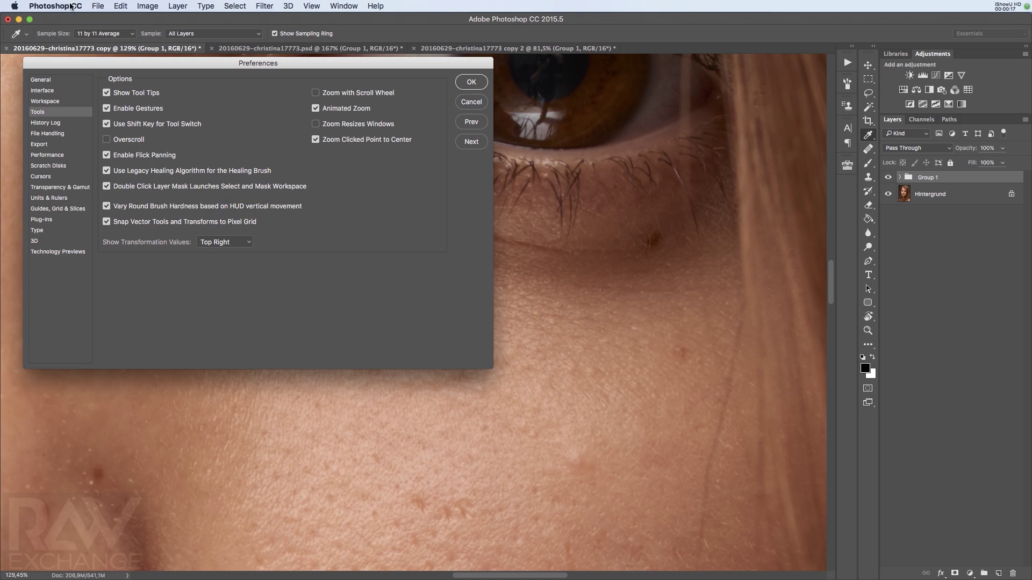
left_click(139, 170)
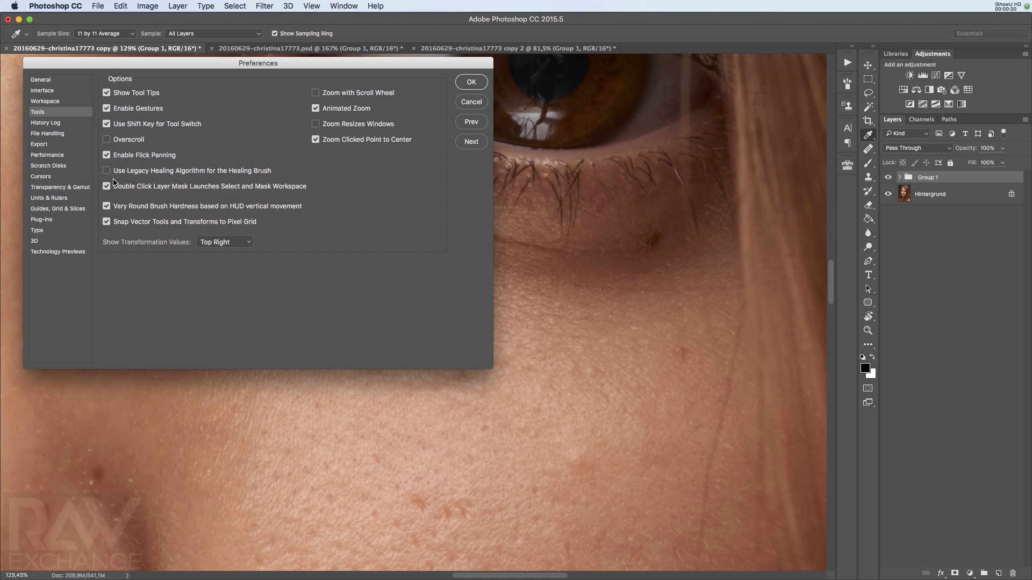
left_click(164, 171)
left_click(468, 83)
- Add an empty Layer 1 above Group 1 and size the Healing Brush
key("j")
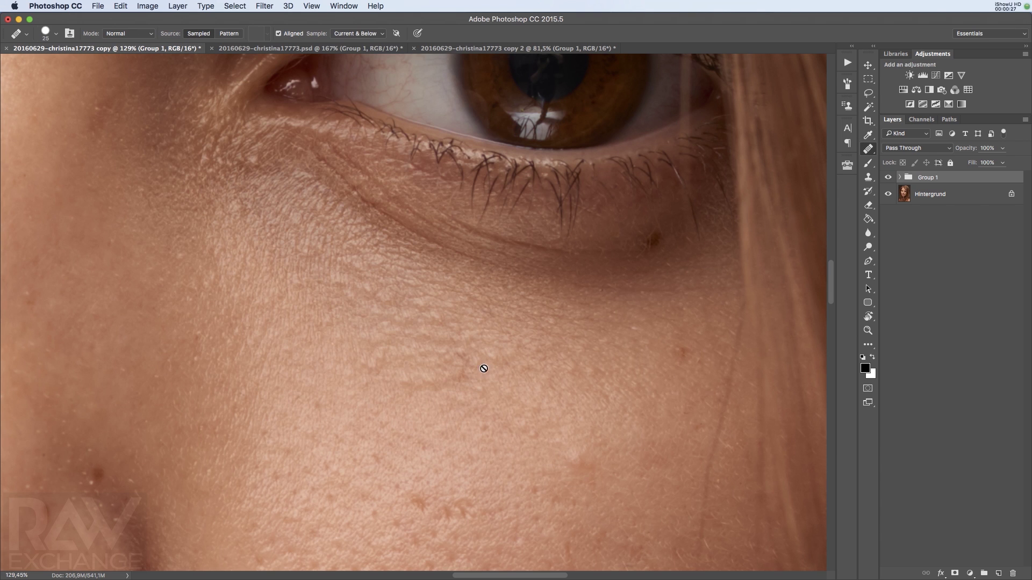
key("bracketright")
key("bracketright")
left_click(998, 574)
key("bracketleft")
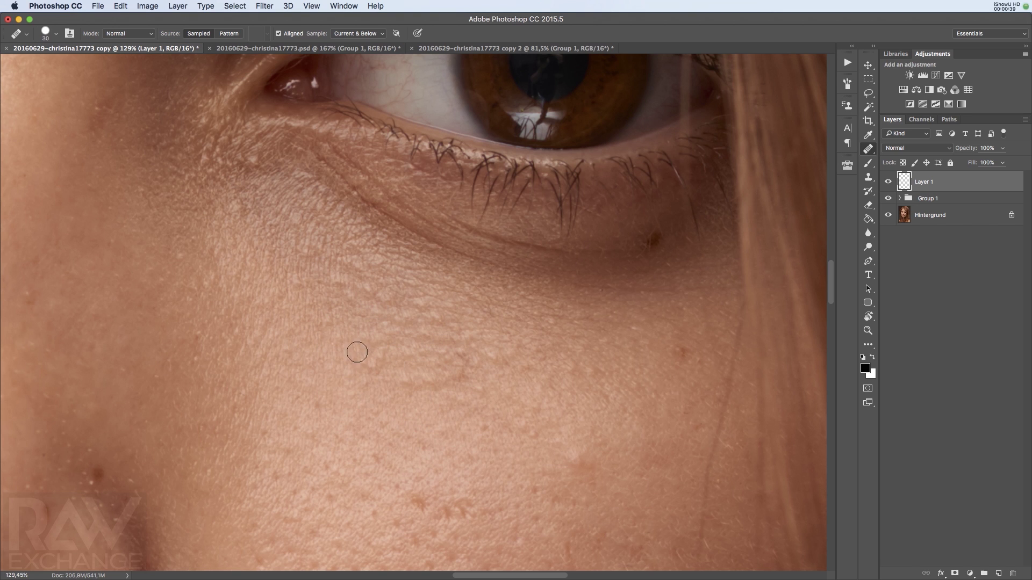
key("bracketleft")
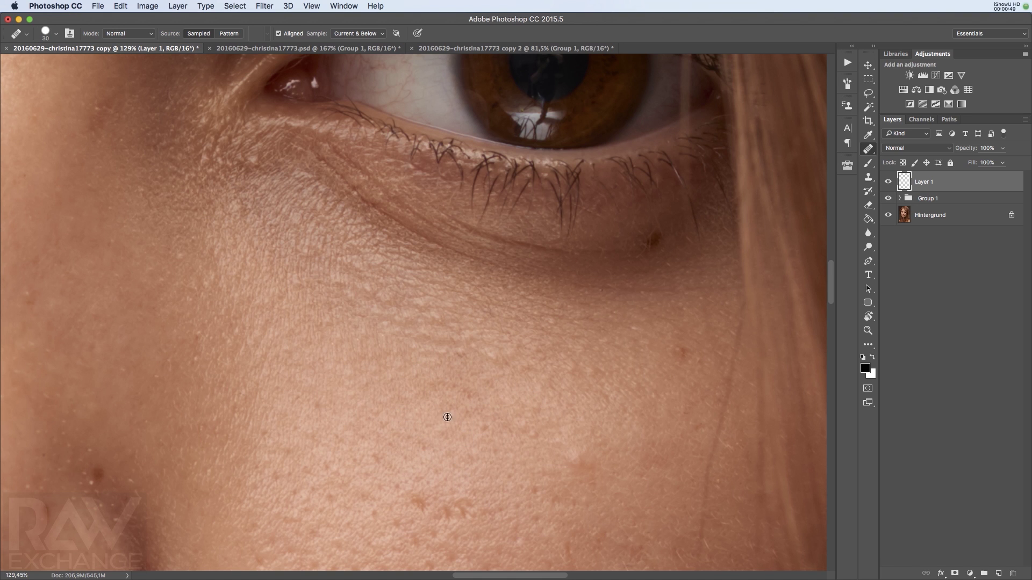
- Heal the dark spots and uneven cheek texture with a 25 brush, sampling clean skin
left_click(466, 396)
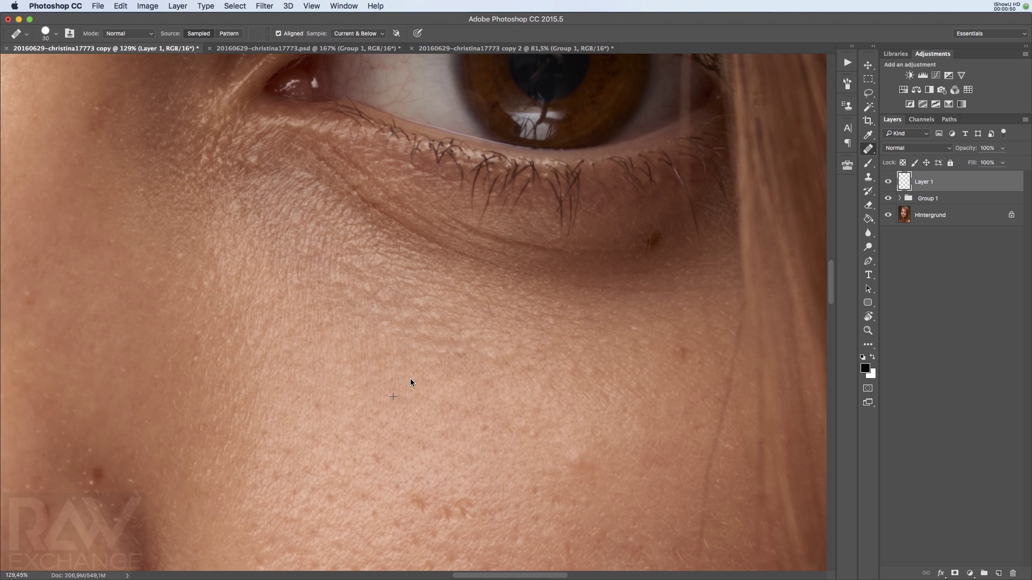
left_click(321, 292, "alt")
key("bracketleft")
mouse_move(396, 321)
left_mouse_down()
mouse_move(369, 322)
mouse_move(354, 344)
left_mouse_up()
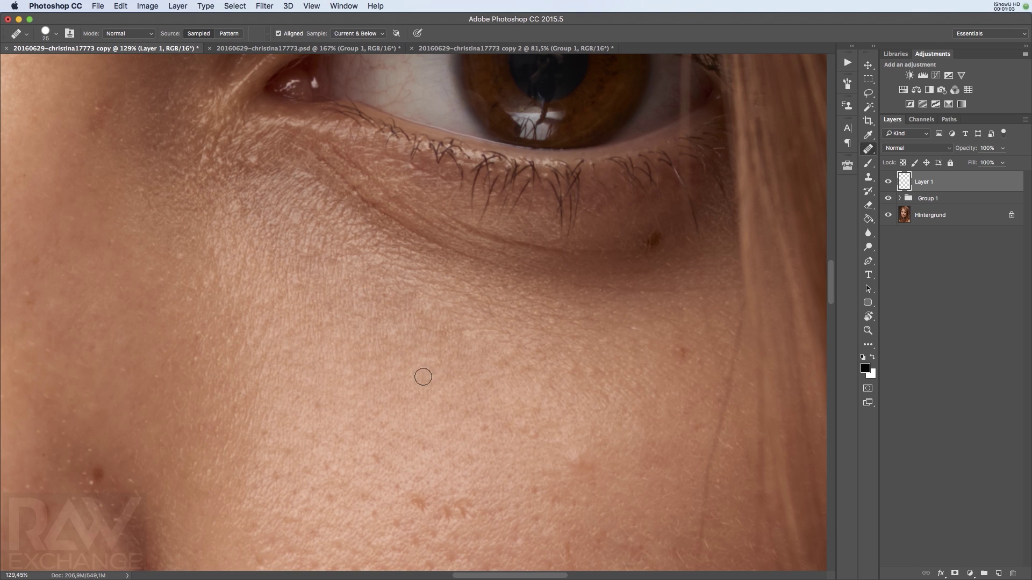
left_click(585, 464)
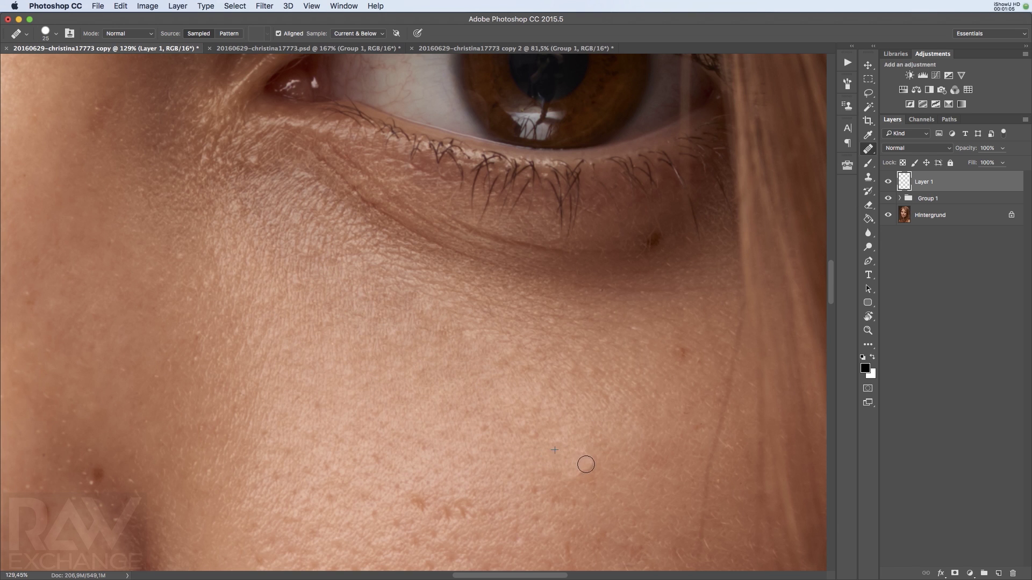
left_click(678, 353)
- Add an empty Layer 2 and marquee-select a rectangle of cheek skin below the eye
left_click(998, 573)
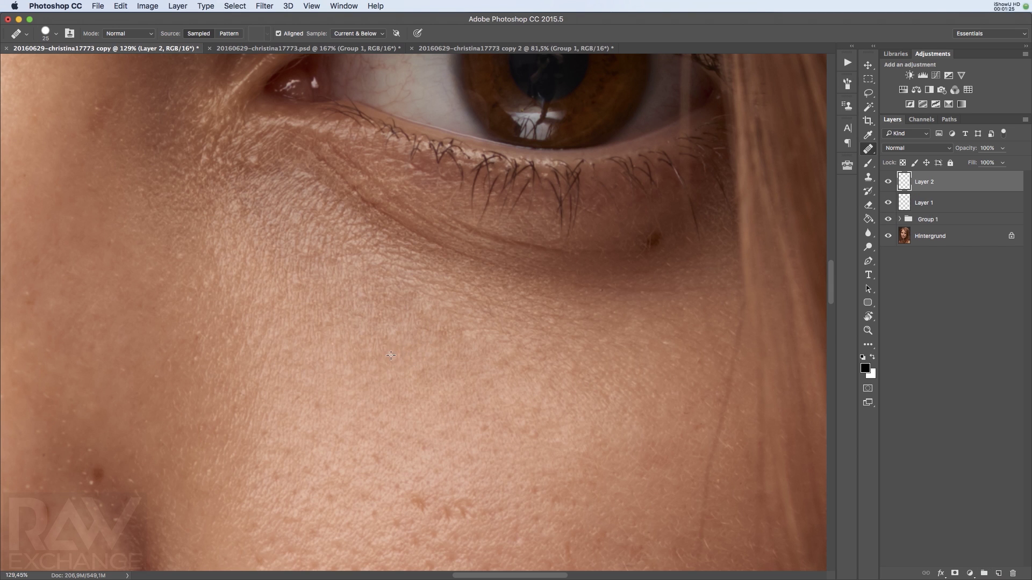
key("m")
left_click_drag(229, 258, 439, 503)
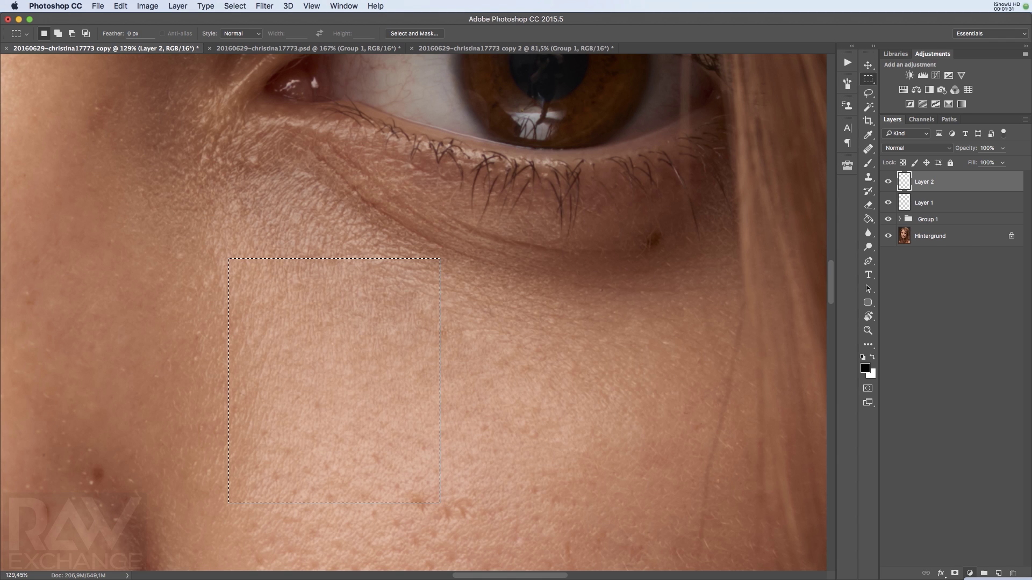
- Add a masked Curves adjustment, raising the Red curve and lowering the Blue curve
left_click(935, 75)
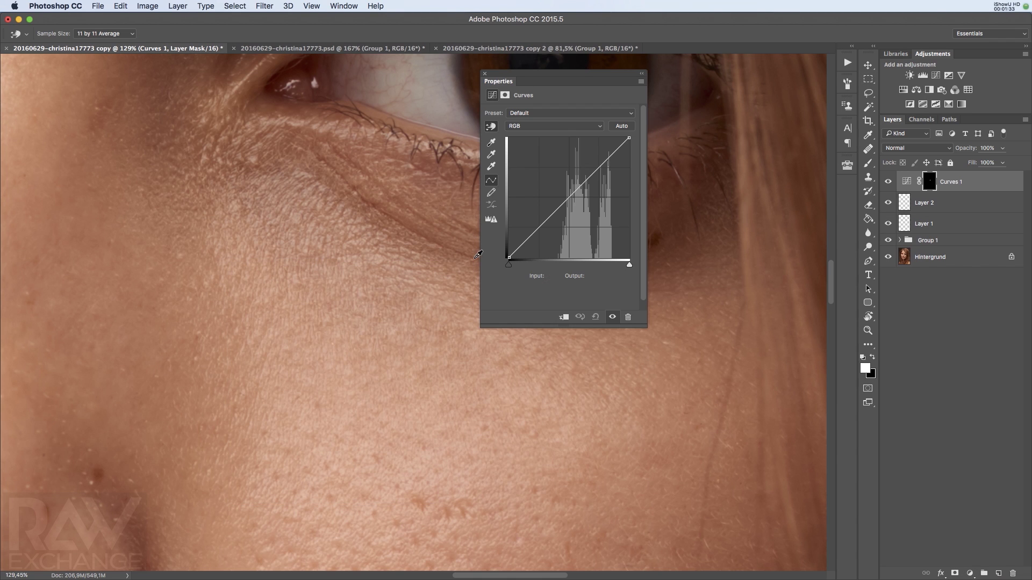
left_click(550, 126)
left_click(551, 136)
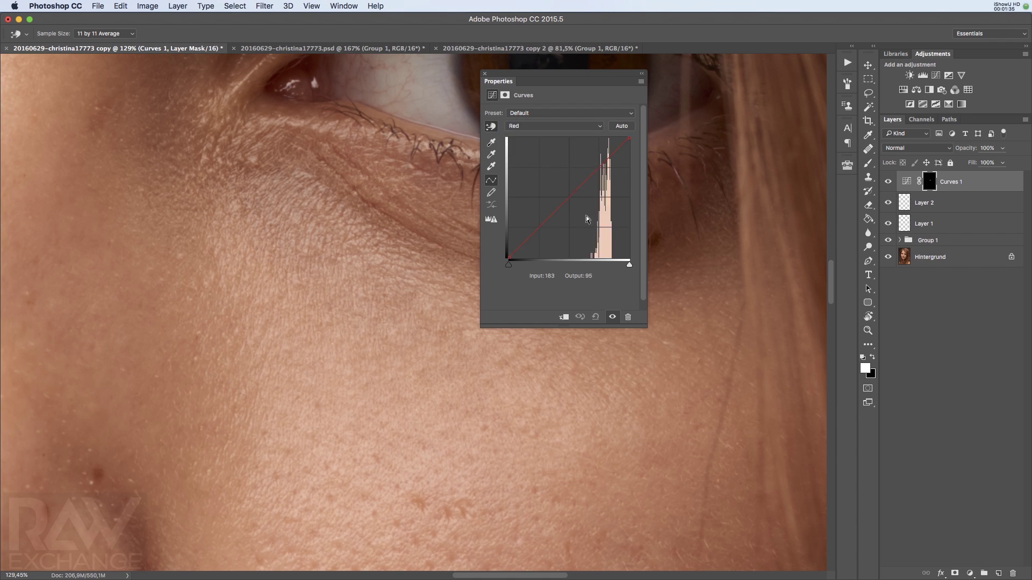
left_click_drag(565, 194, 555, 181)
left_click(551, 125)
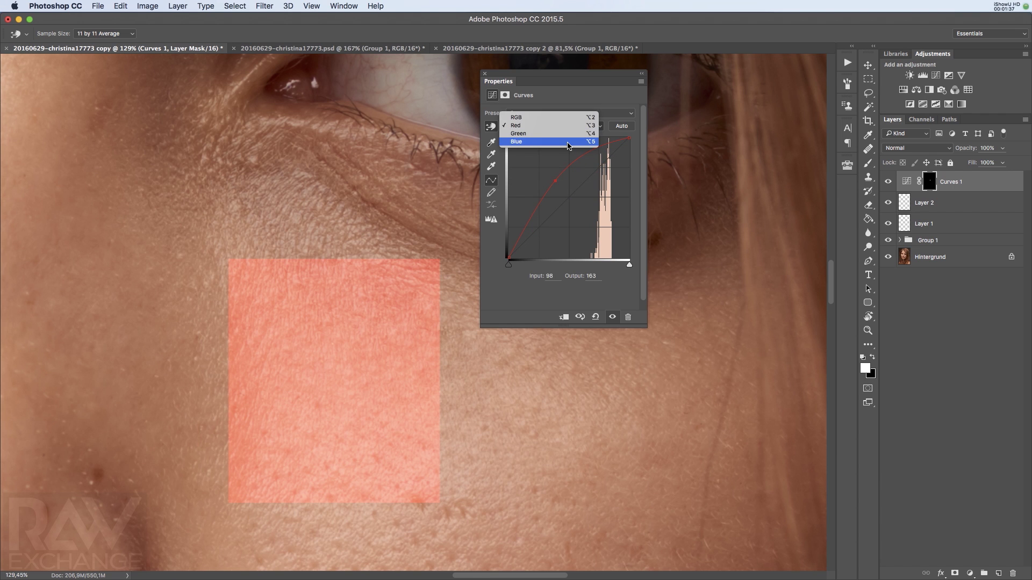
left_click(551, 149)
left_click(604, 217)
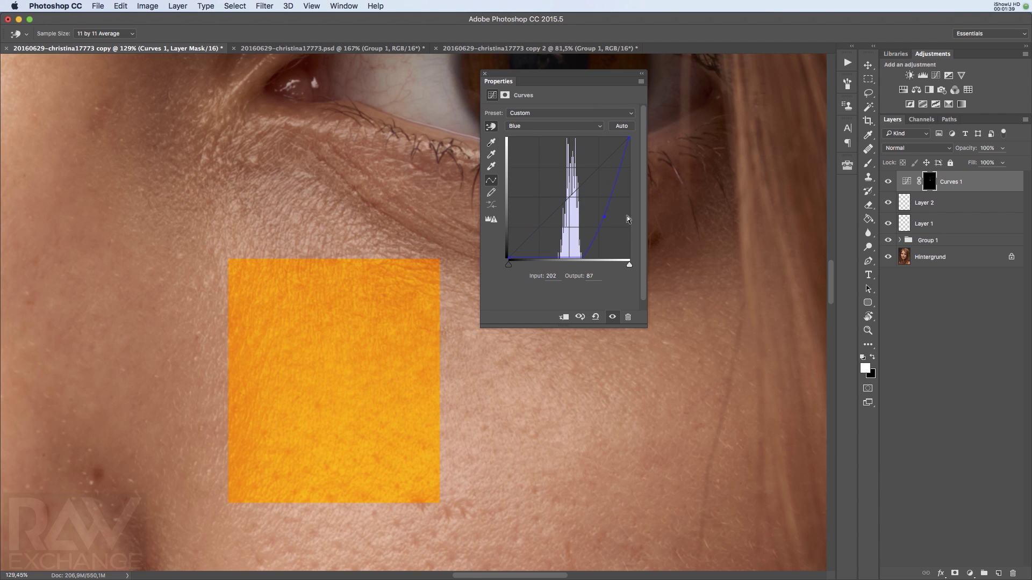
- Add Layer 3, test-heal inside the orange square with a 35 brush, then undo it
left_click(485, 74)
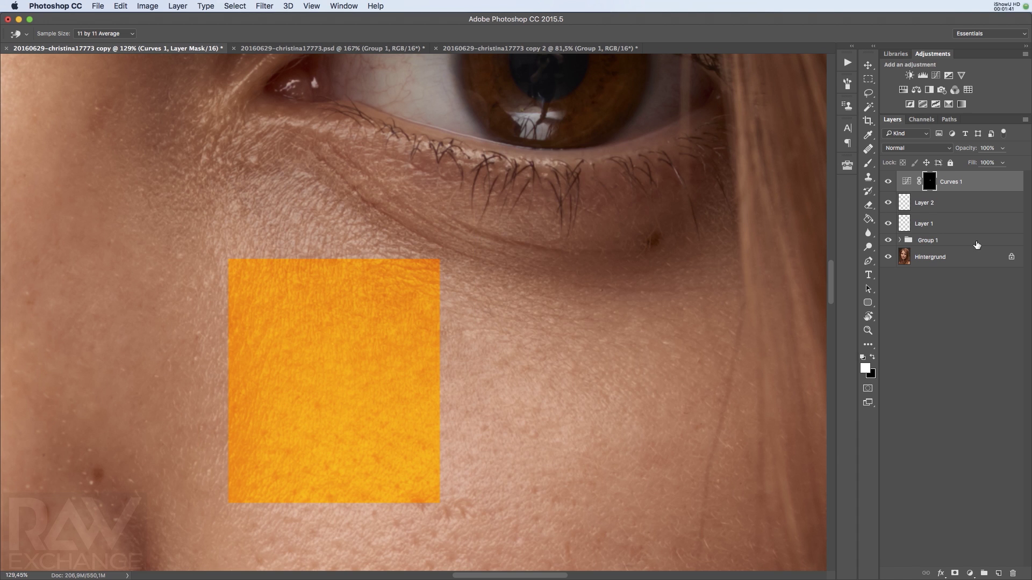
left_click(998, 573)
key("x")
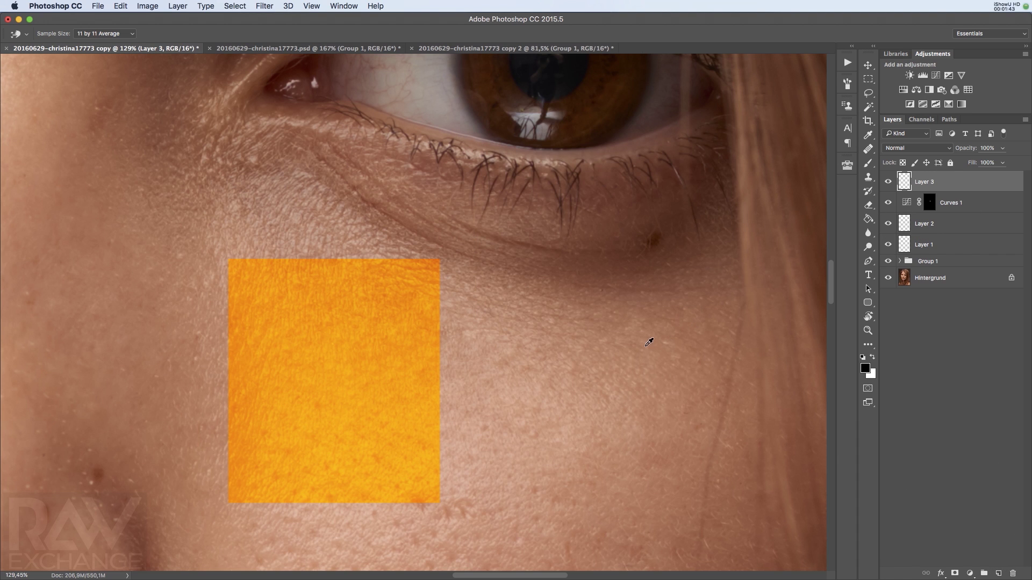
key("j")
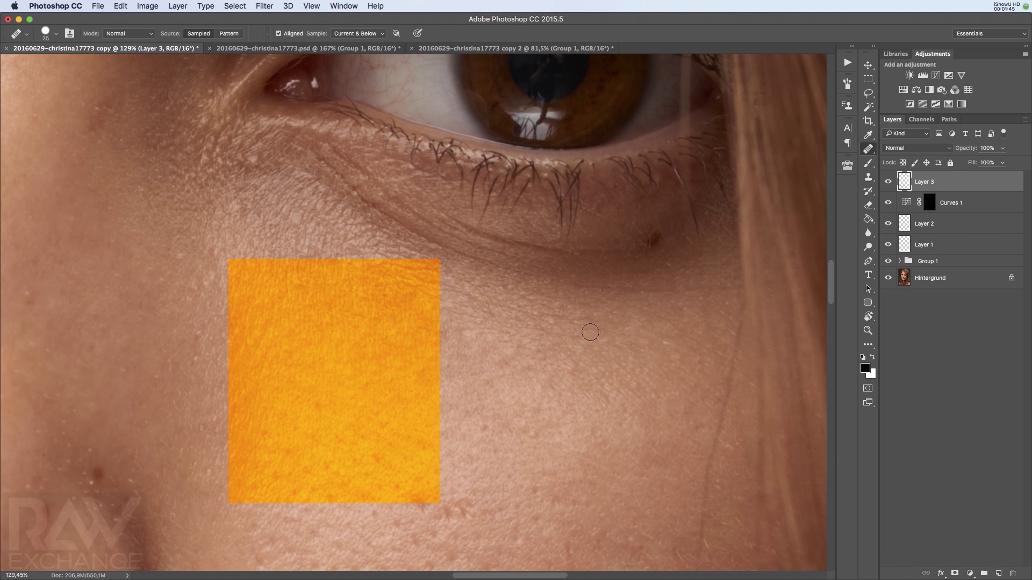
key("bracketright")
left_click(505, 359, "alt")
mouse_move(350, 373)
left_mouse_down()
mouse_move(380, 351)
mouse_move(349, 357)
left_mouse_up()
key("super+alt+z")
key("super+alt+z")
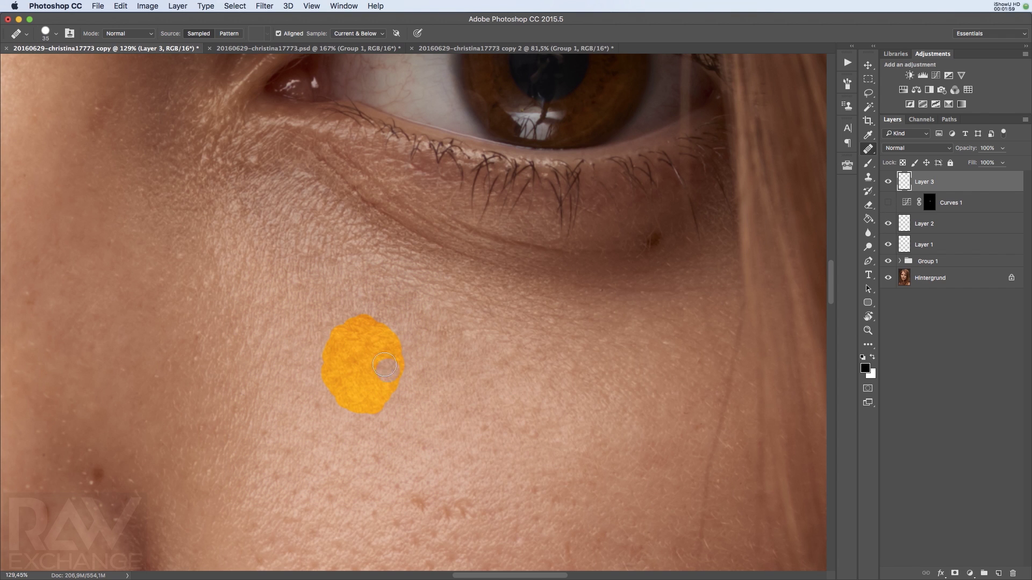
- Delete Layer 3 and Curves 1, then switch to the 20160629-christina17773.psd lip close-up
left_click(888, 182)
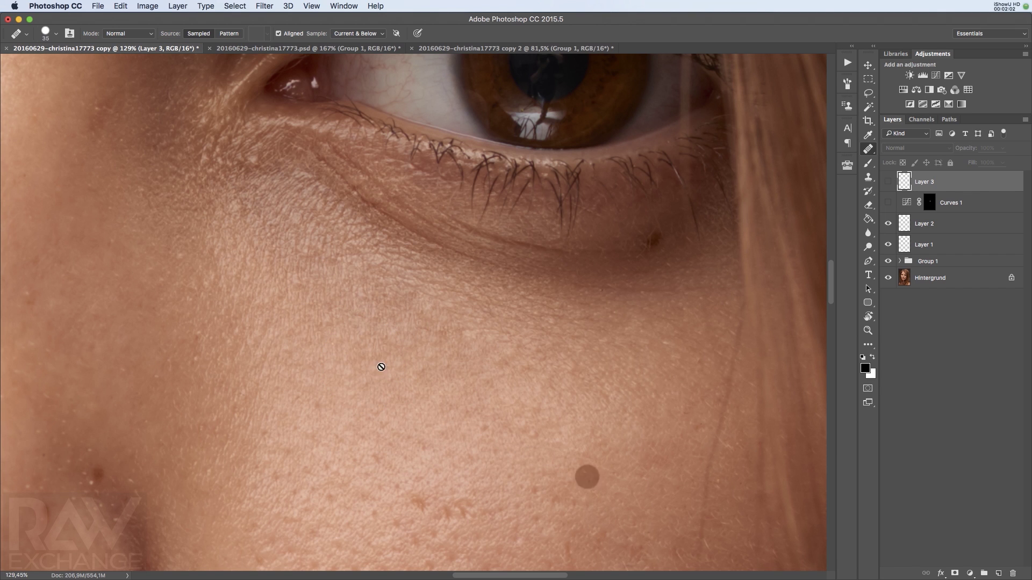
left_click(980, 206, "shift")
left_click(1012, 574)
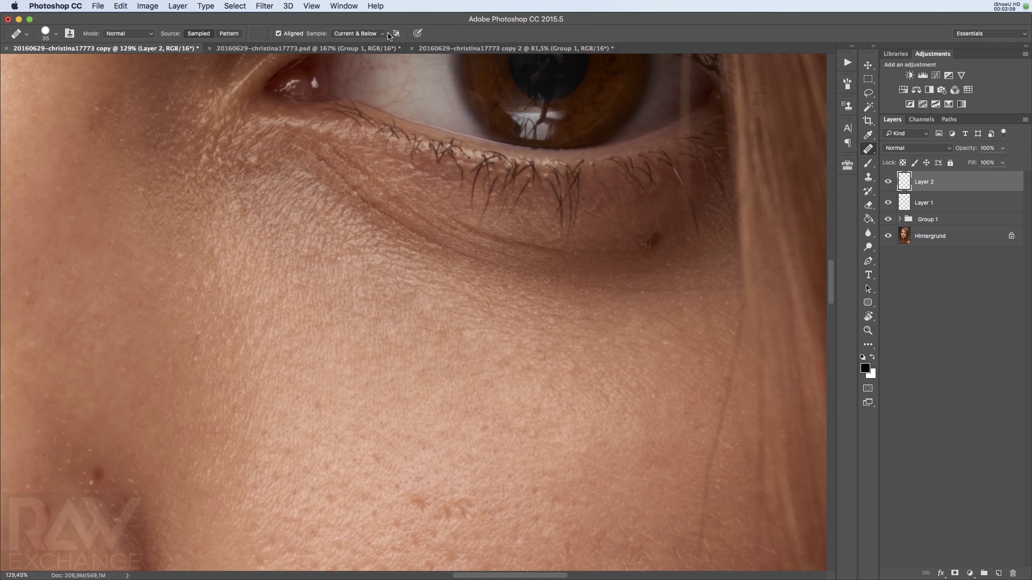
left_click(371, 48)
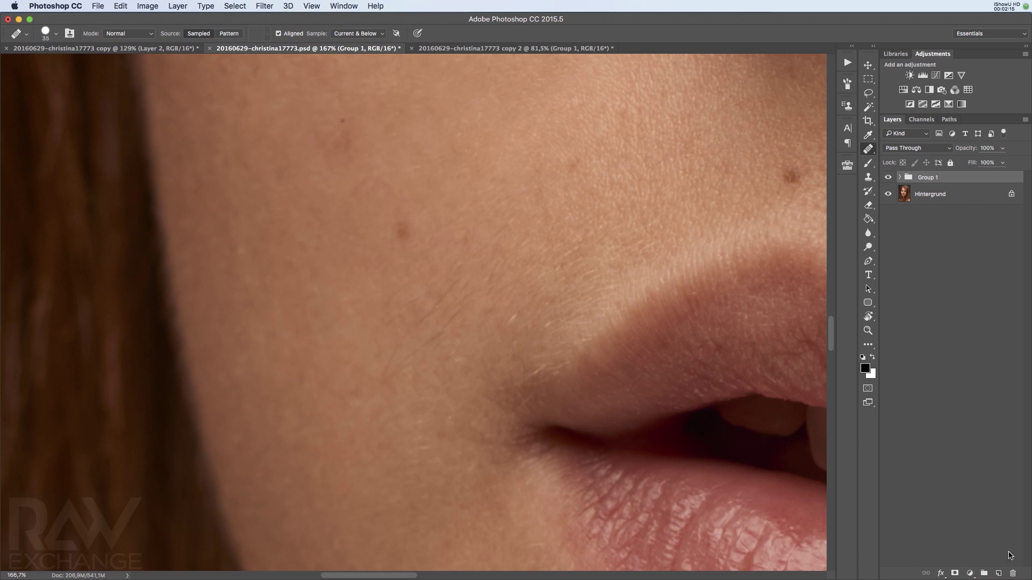
- Add an empty layer above Group 1 with Lighten blend mode
left_click(998, 573)
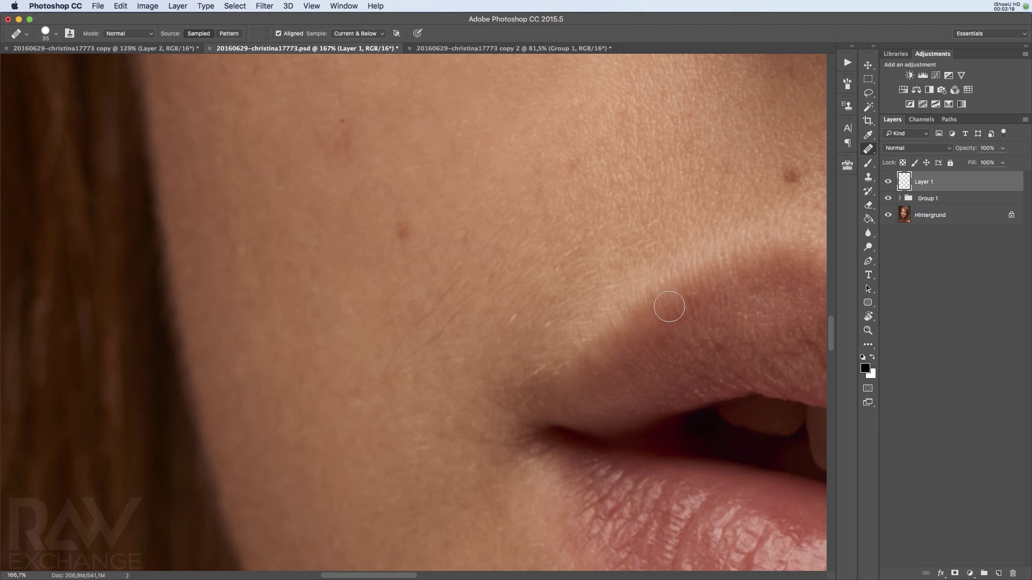
left_click(913, 148)
left_click(913, 217)
- Set the Clone Stamp tool's Mode to Lighten
key("s")
left_click(161, 34)
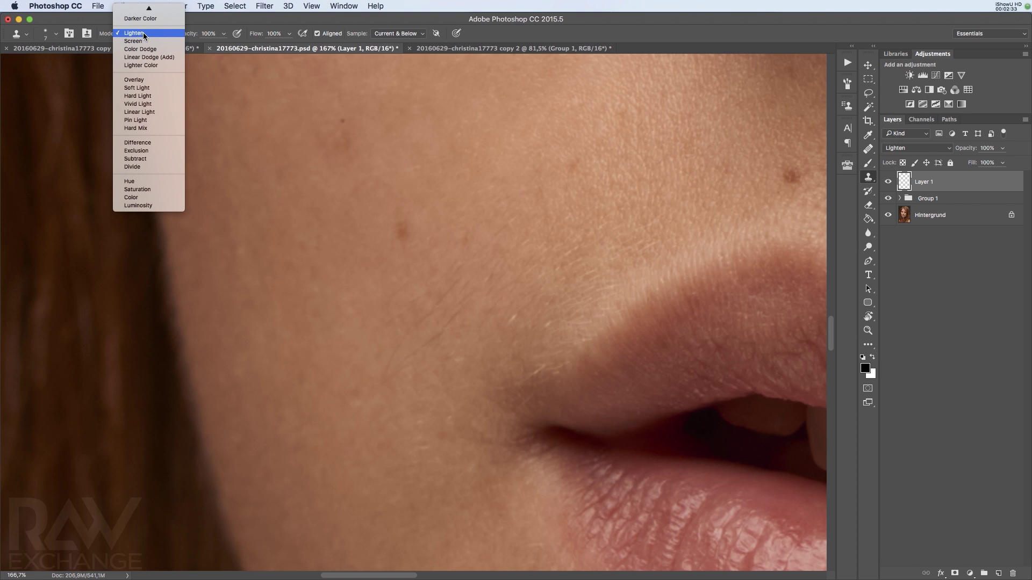
left_click(143, 33)
key("j")
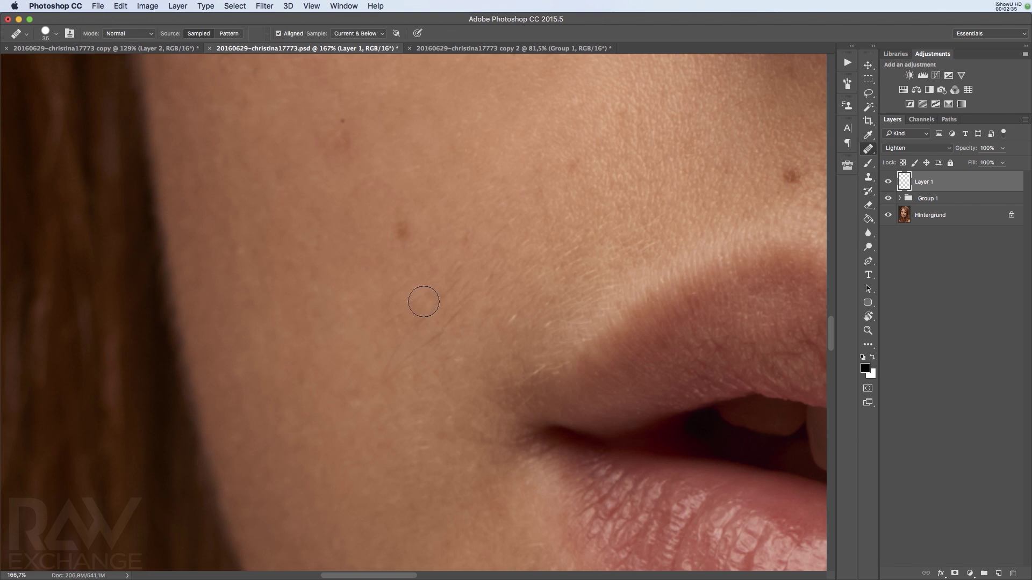
key("s")
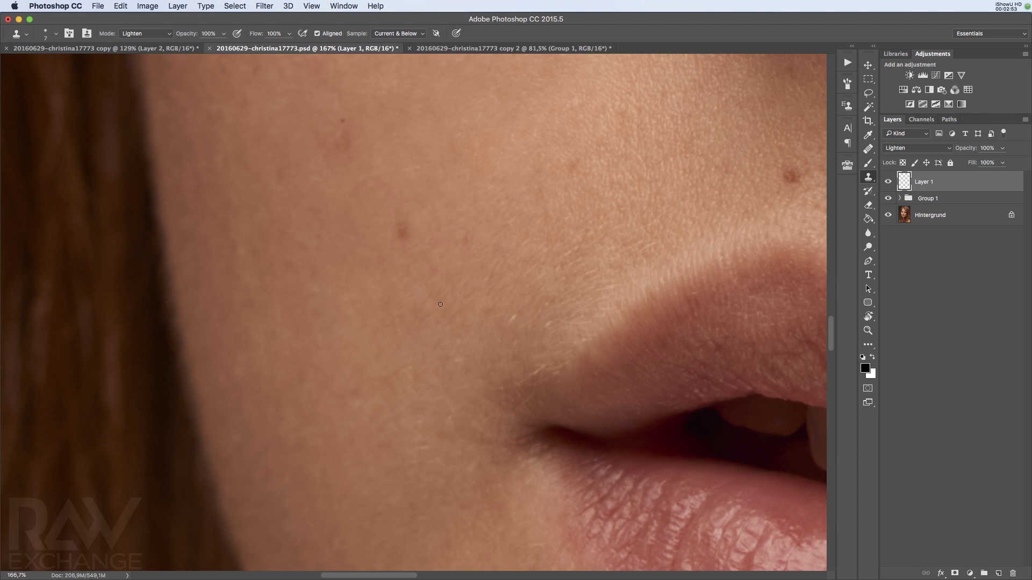
left_click(890, 184)
left_click(890, 185)
- In the copy 2 hair close-up, add a Darken-blended layer and set Clone Stamp Mode to Darken
left_click(547, 49)
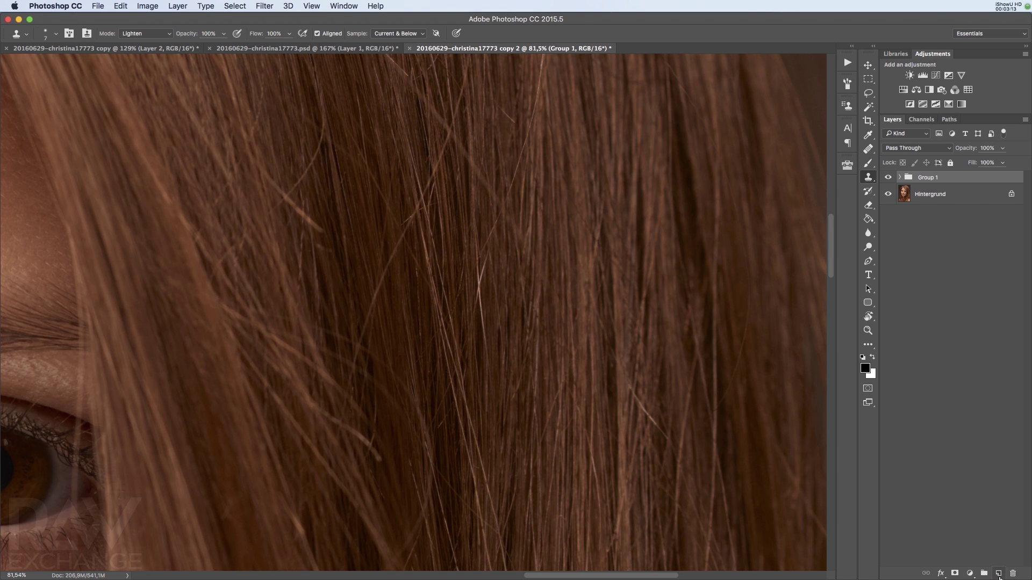
left_click(998, 574)
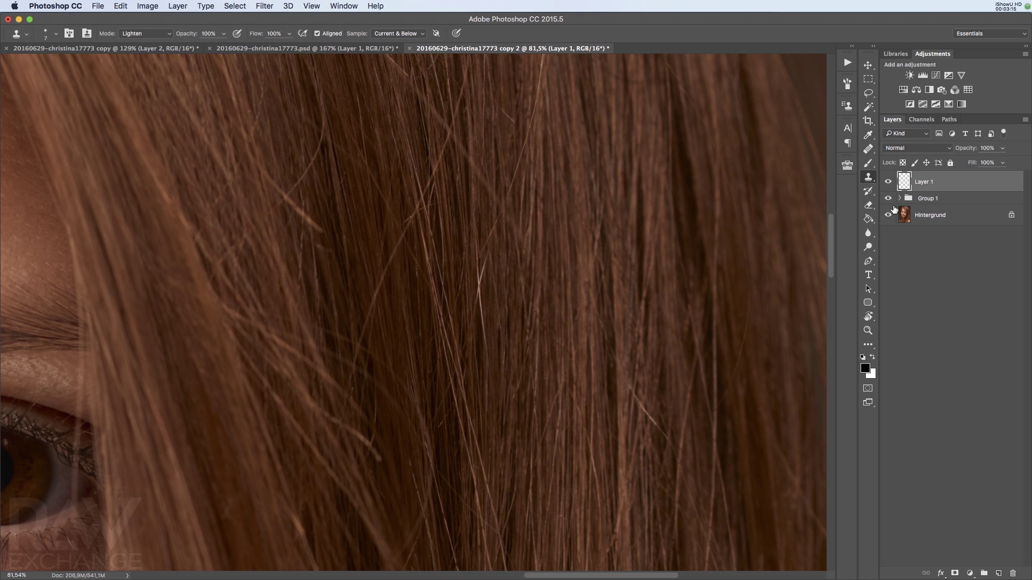
left_click(925, 147)
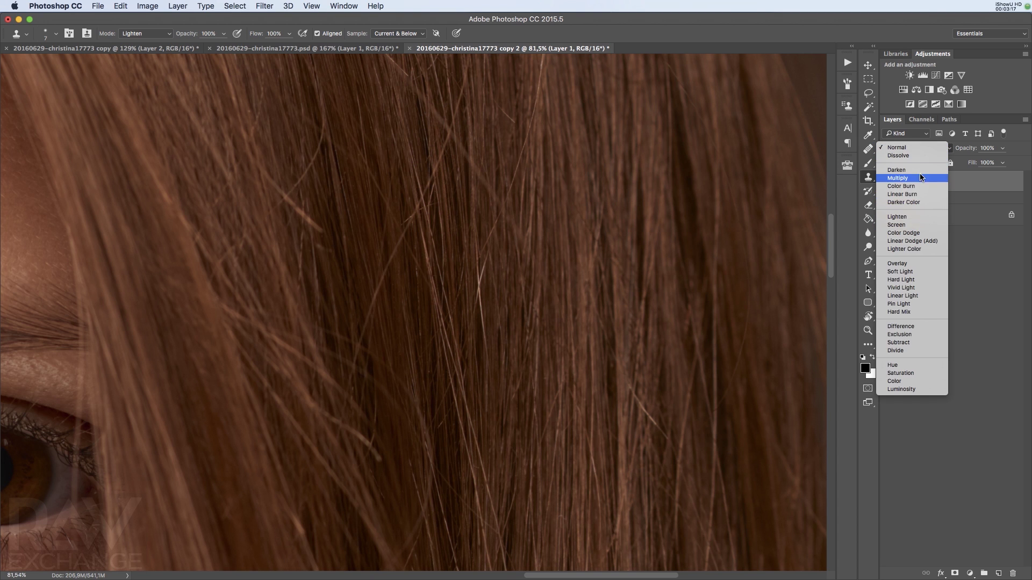
left_click(896, 165)
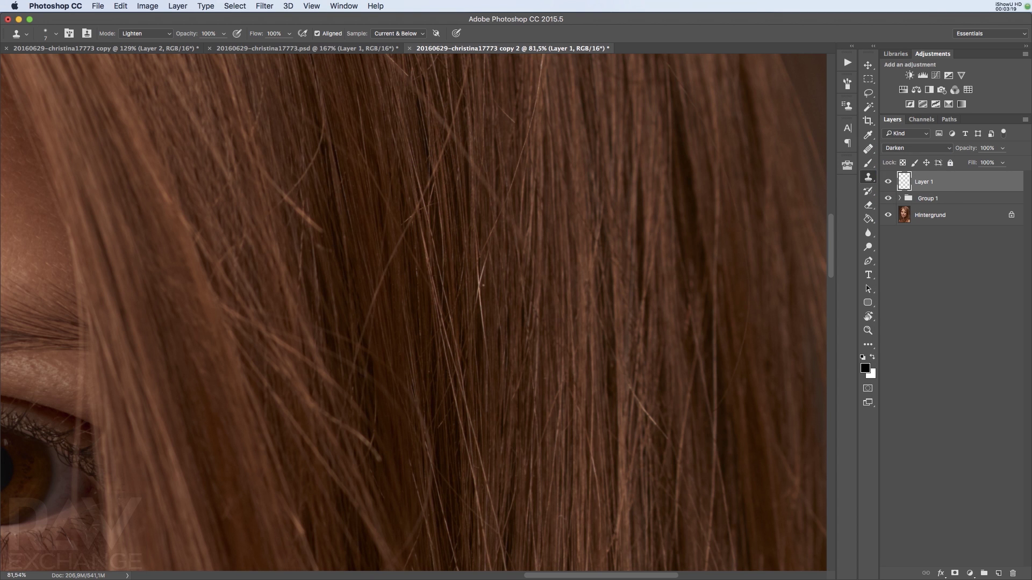
left_click(139, 34)
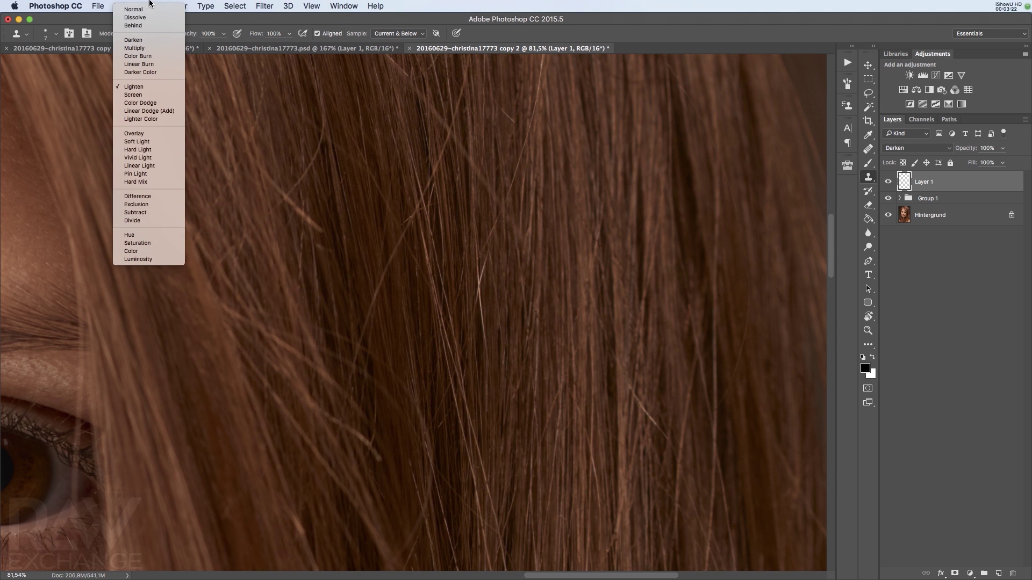
left_click(140, 41)
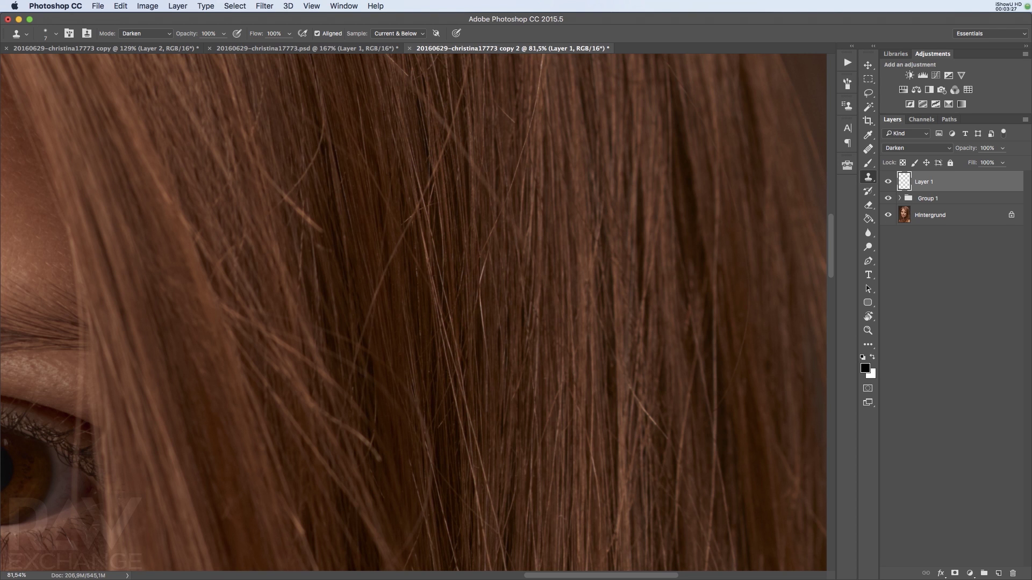
- Clone darker hair over six light flyaway strands, including one on the right
left_click_drag(474, 318, 479, 368)
left_click_drag(482, 273, 480, 296)
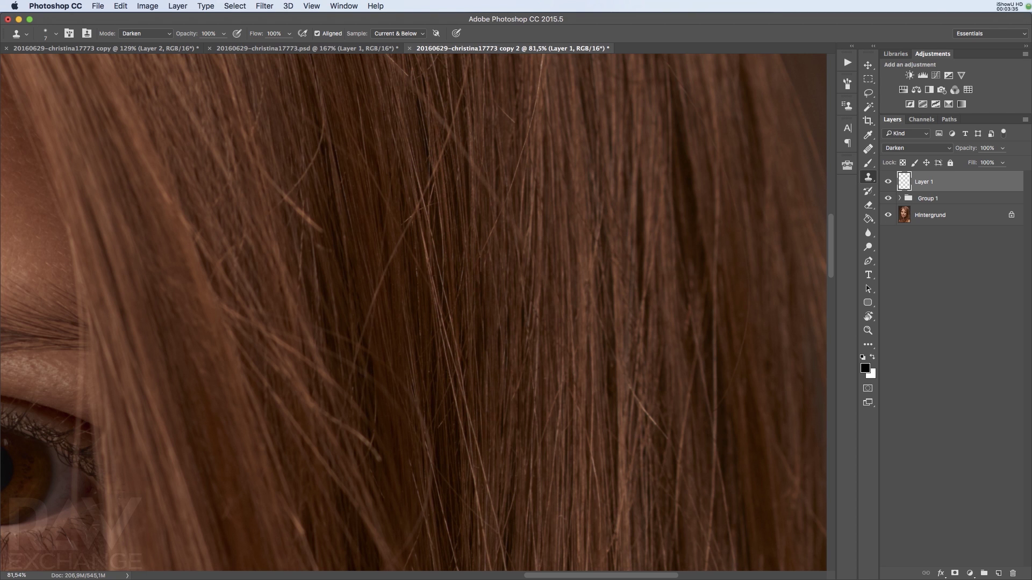
scroll(440, 437, "up", 5)
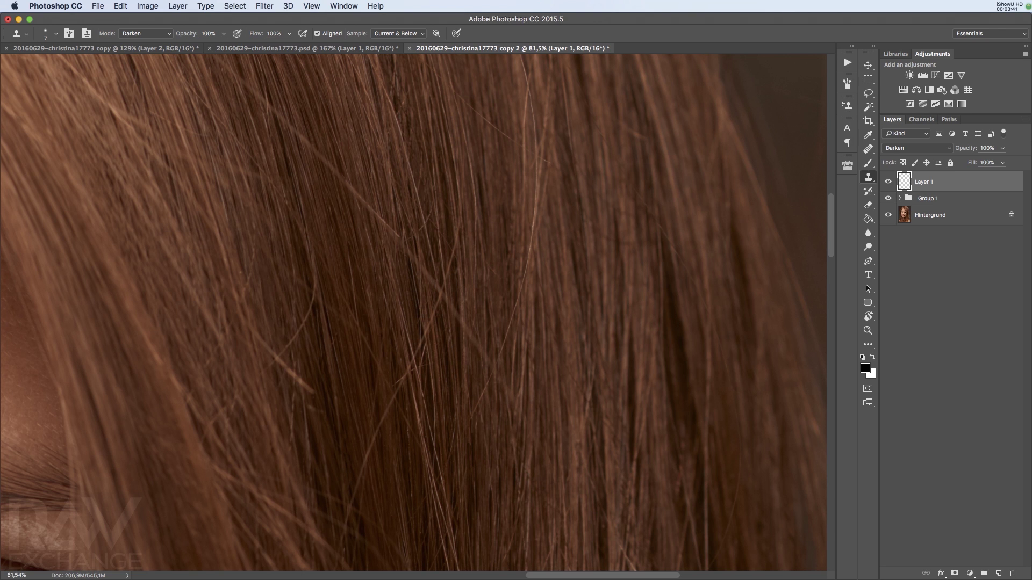
left_click_drag(484, 237, 487, 274)
scroll(352, 242, "up", 2)
scroll(352, 242, "left", 2)
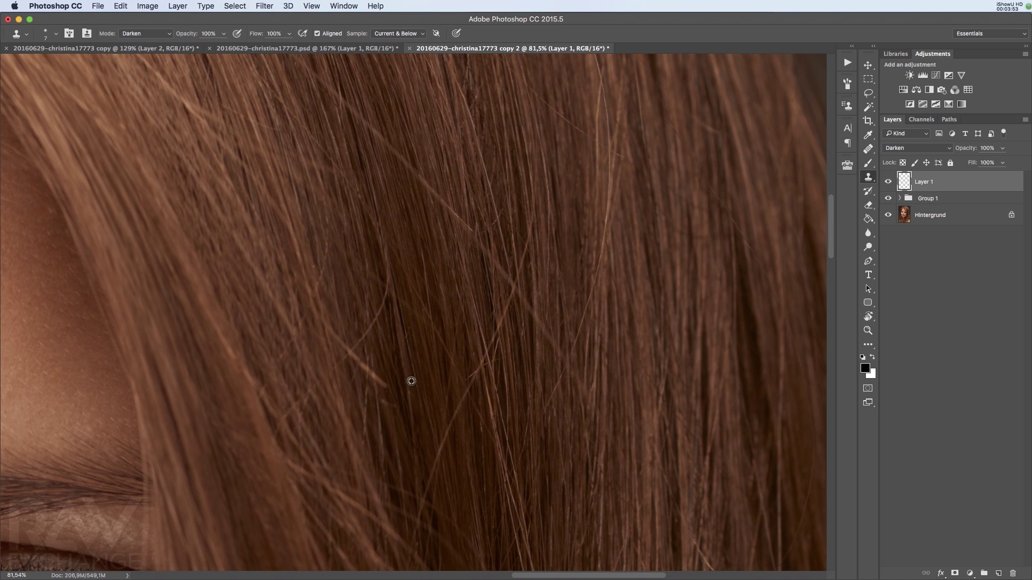
scroll(443, 173, "down", 10)
scroll(442, 172, "right", 2)
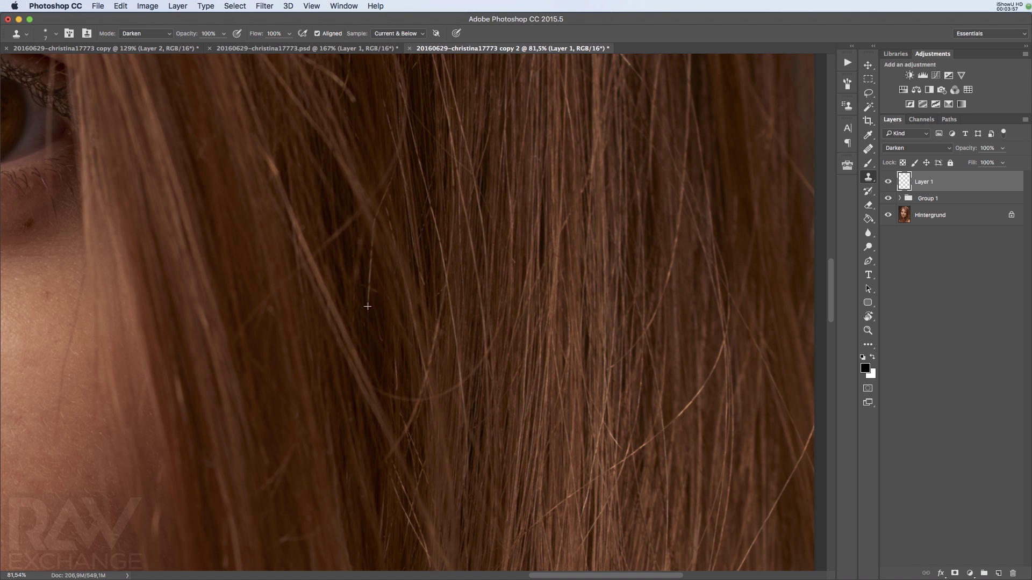
left_click_drag(367, 306, 370, 275)
left_click_drag(462, 325, 454, 250)
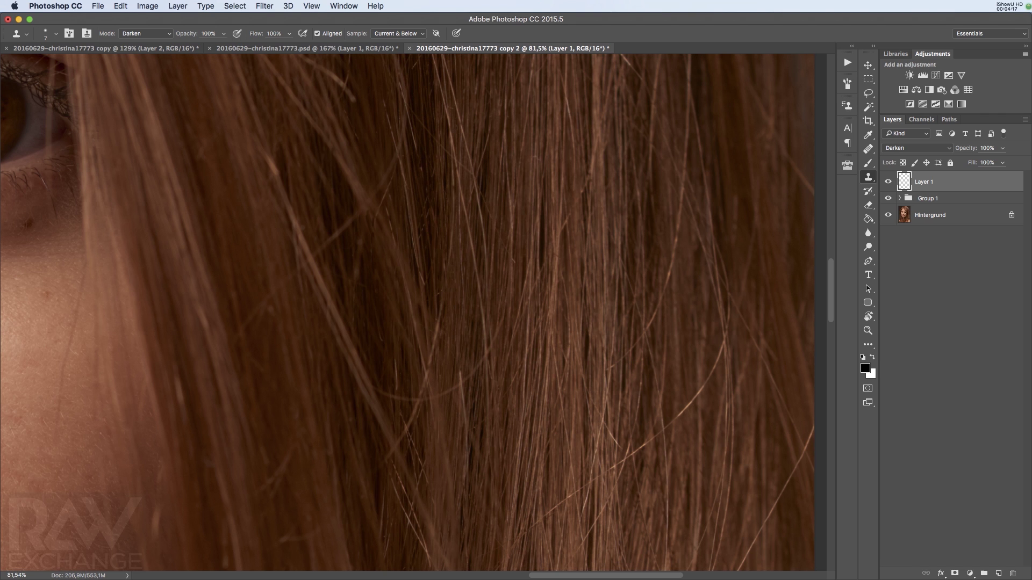
scroll(421, 320, "up", 5)
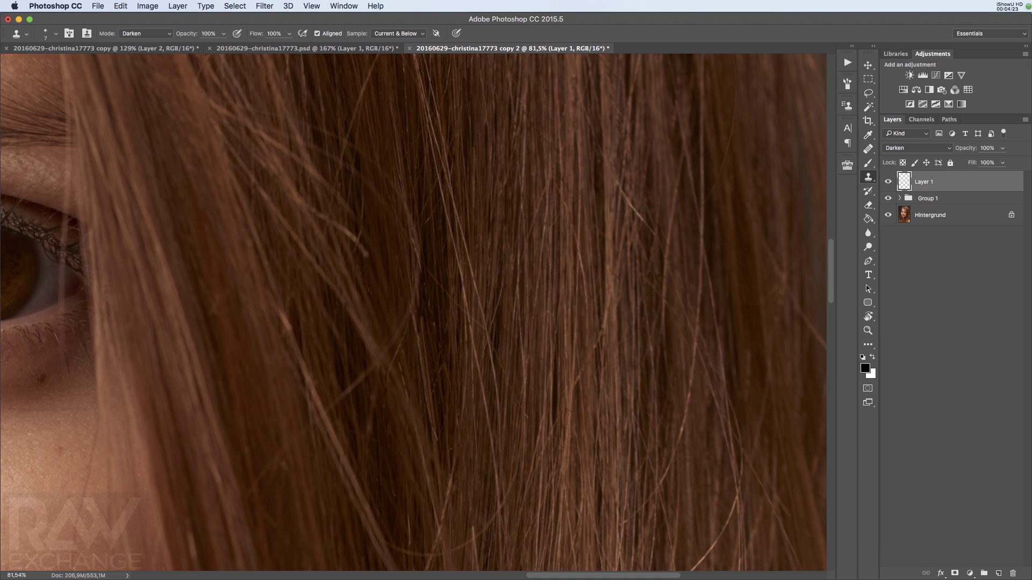
mouse_move(627, 221)
left_mouse_down()
mouse_move(633, 256)
mouse_move(637, 236)
left_mouse_up()
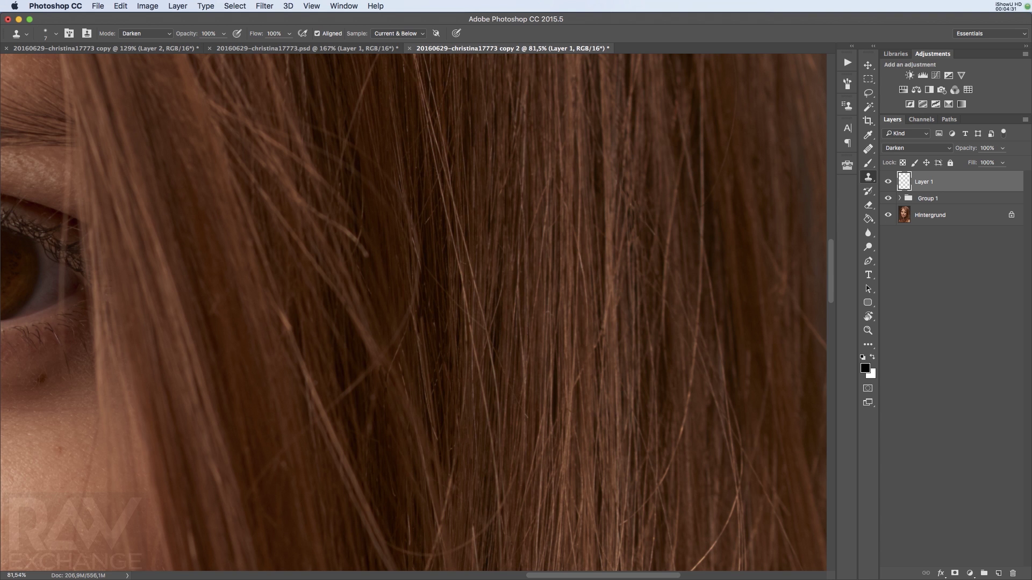
- Zoom out to about 36% and toggle Layer 1 off and on to compare
key("z")
left_click_drag(564, 432, 530, 478)
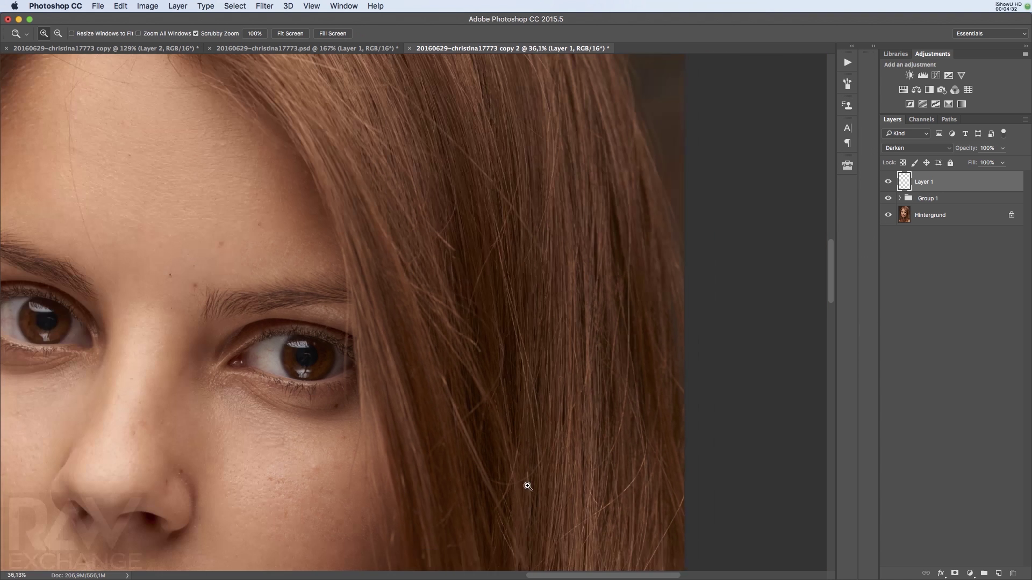
left_click(888, 182)
left_click(887, 182)
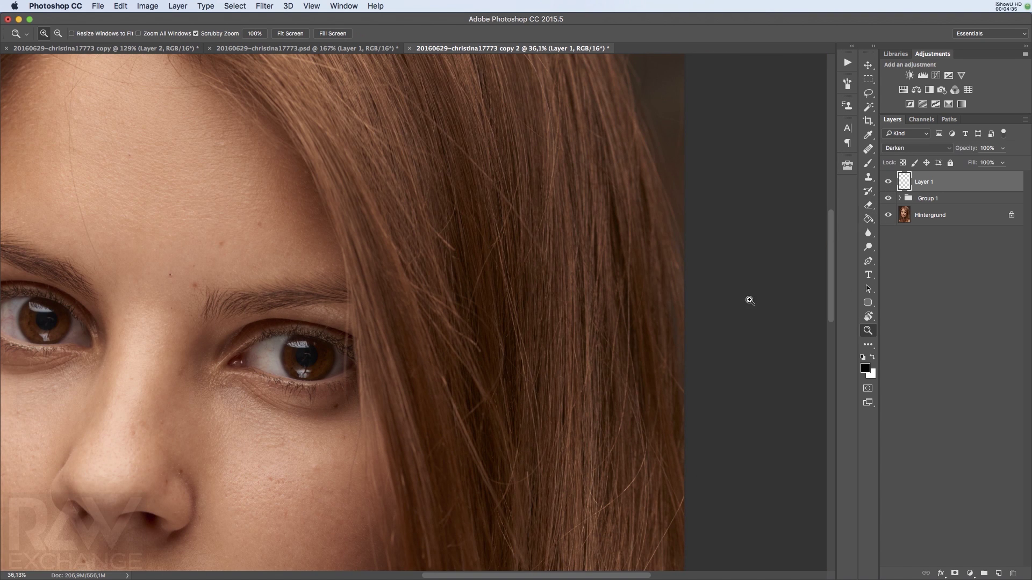